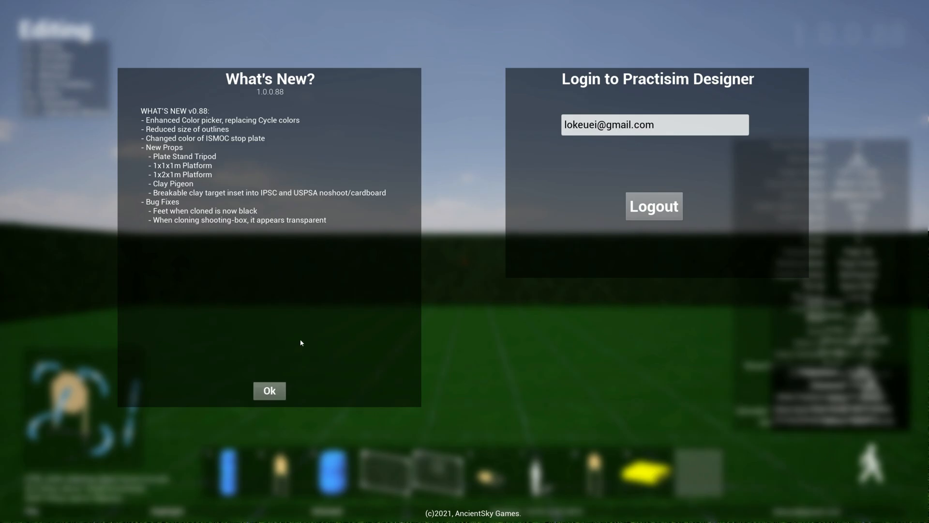
- Dismiss the release notes and place a plate-stand from the Support Structures category on the grass
click(269, 391)
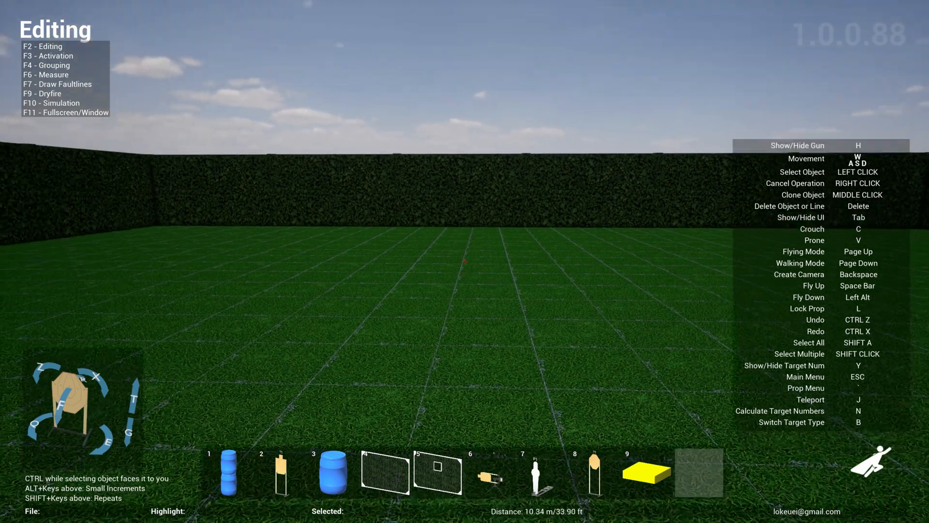
key(grave)
click(353, 25)
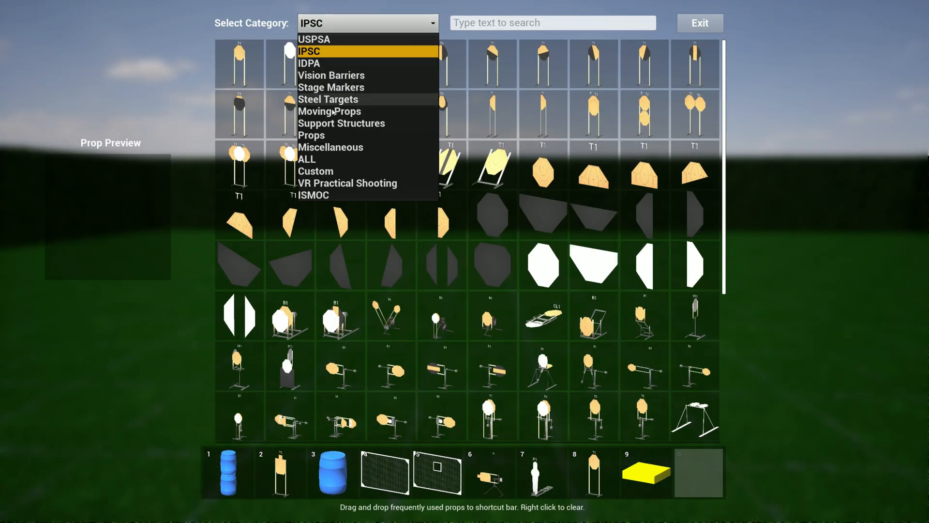
click(337, 123)
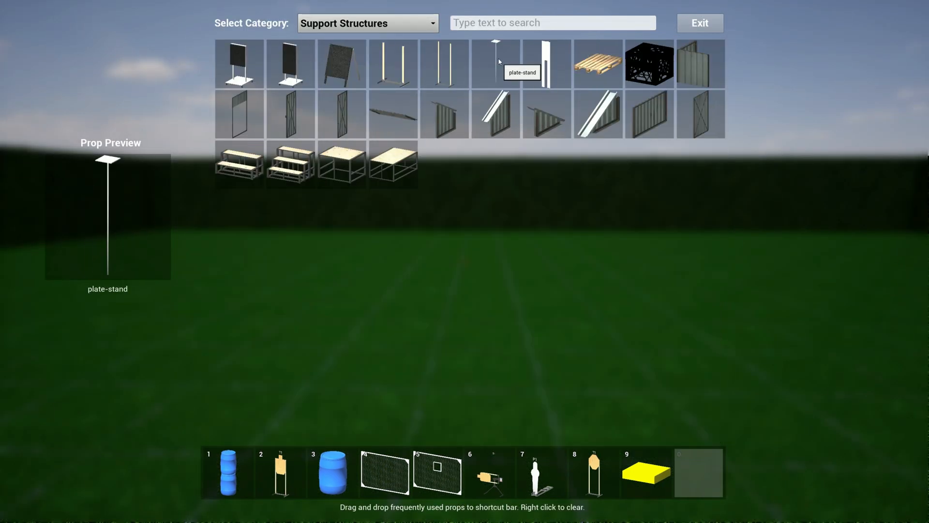
click(498, 57)
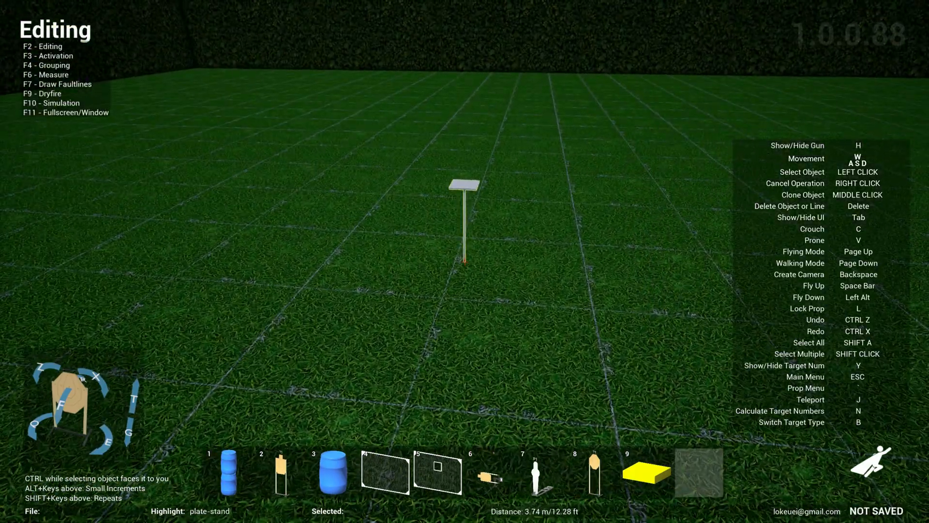
- Place a plate-stand-tripod on the grass near the plate-stand
key(grave)
click(554, 84)
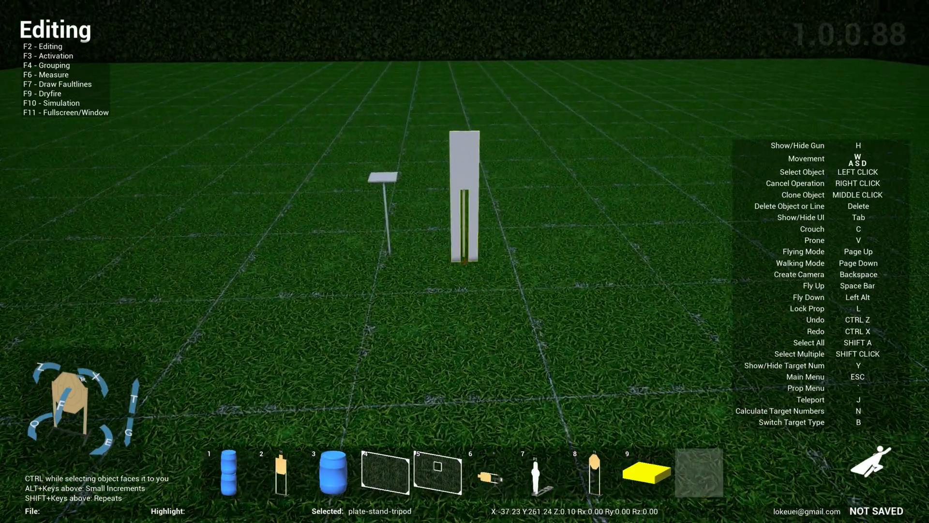
click(465, 261)
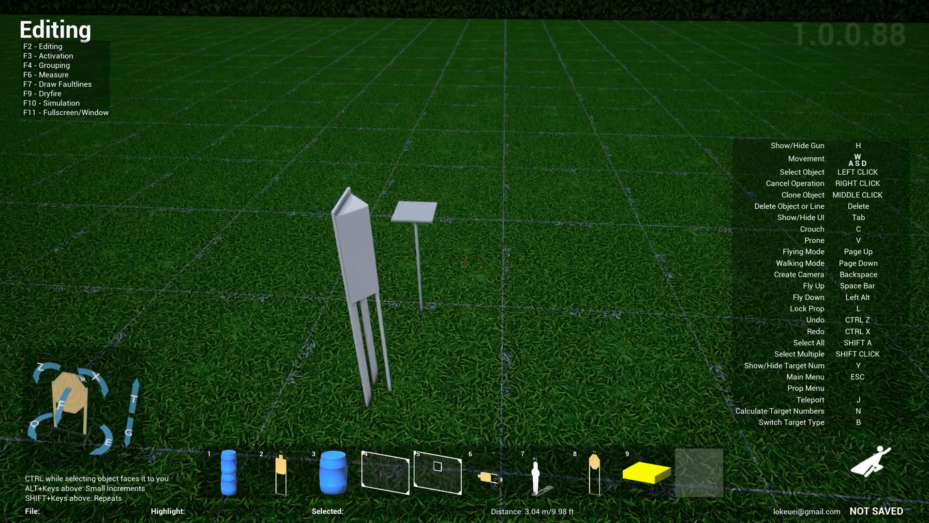
- Place a plate-round from the Steel Targets category on one plate stand and a clone of it on the other
key(grave)
click(304, 25)
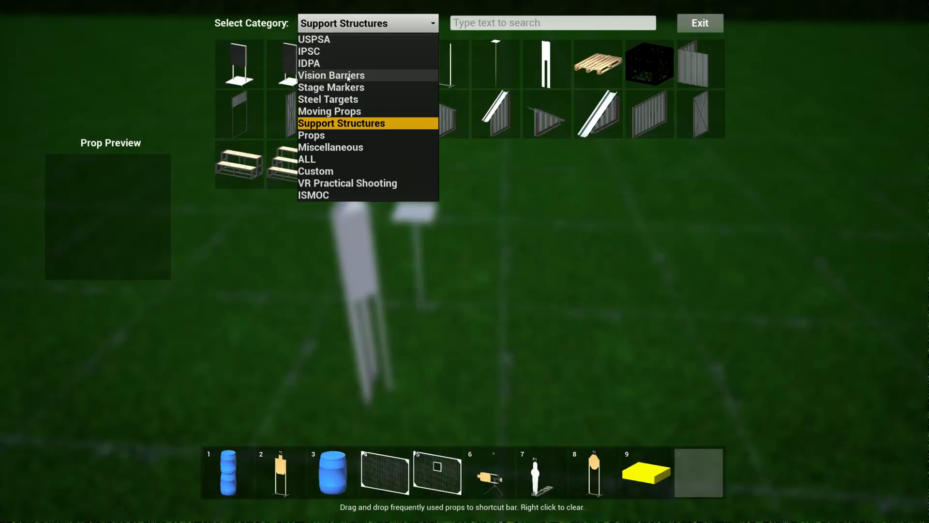
click(345, 100)
click(305, 250)
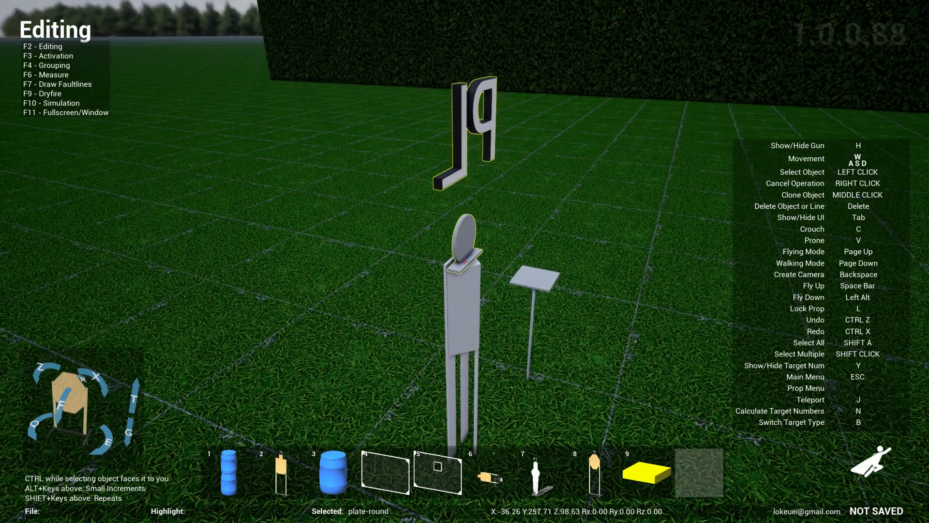
click(464, 262)
middle_click(465, 262)
click(465, 262)
- Recolor the plate-stand-tripod black (hex 000000)
key(a)
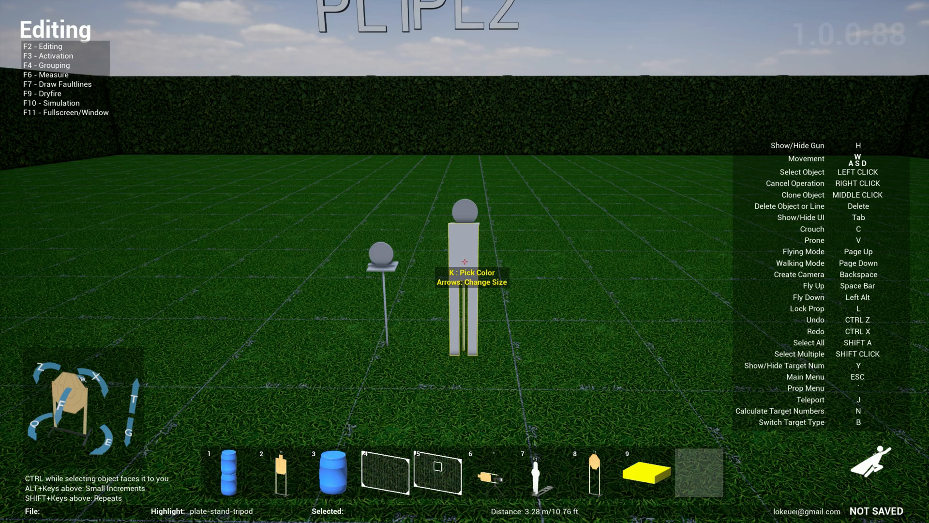
key(k)
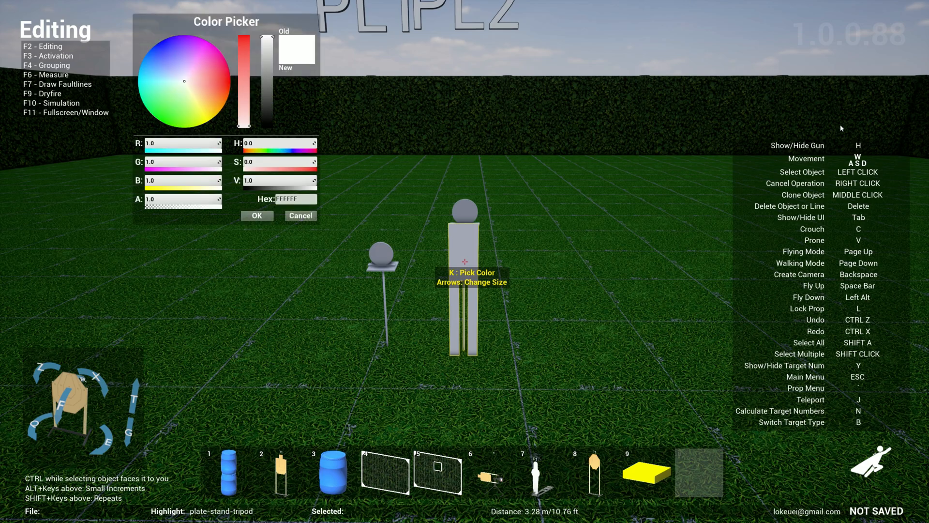
drag(207, 117, 162, 104)
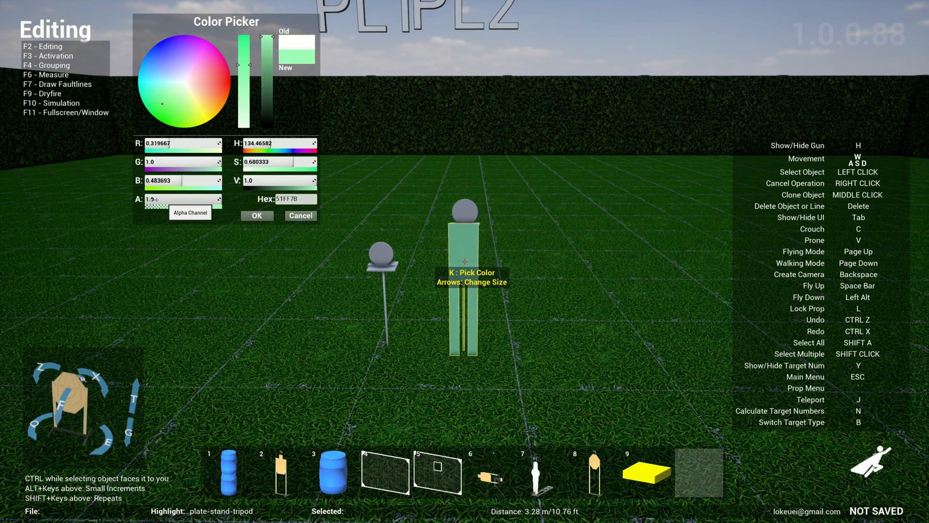
drag(157, 144, 169, 144)
drag(265, 143, 262, 139)
mouse_move(269, 43)
mouse_down()
mouse_move(270, 86)
mouse_move(270, 41)
mouse_up()
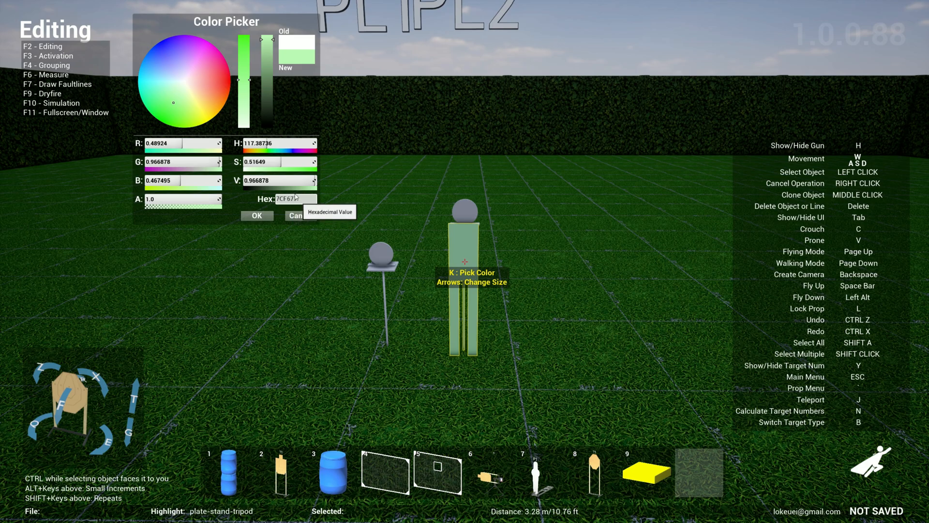
mouse_move(208, 83)
mouse_down()
mouse_move(187, 78)
mouse_move(193, 72)
mouse_move(184, 81)
mouse_up()
drag(272, 62, 273, 128)
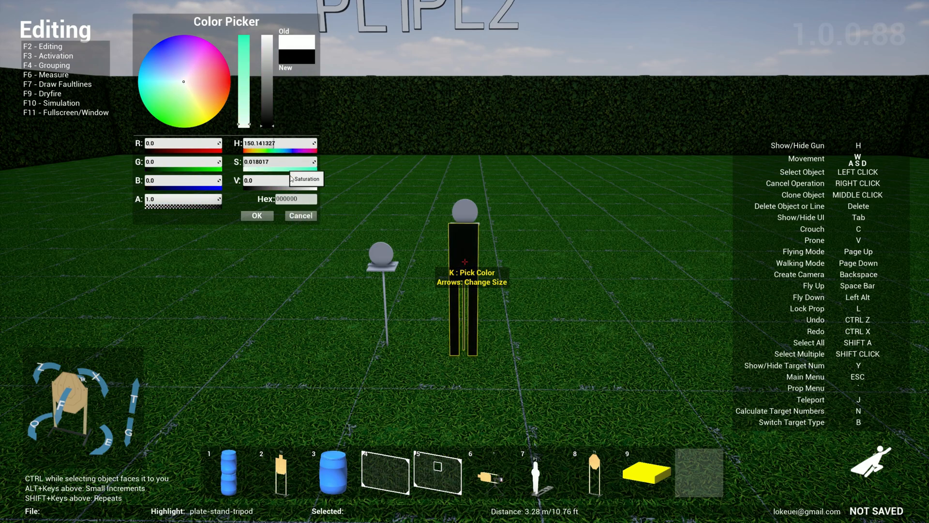
click(261, 216)
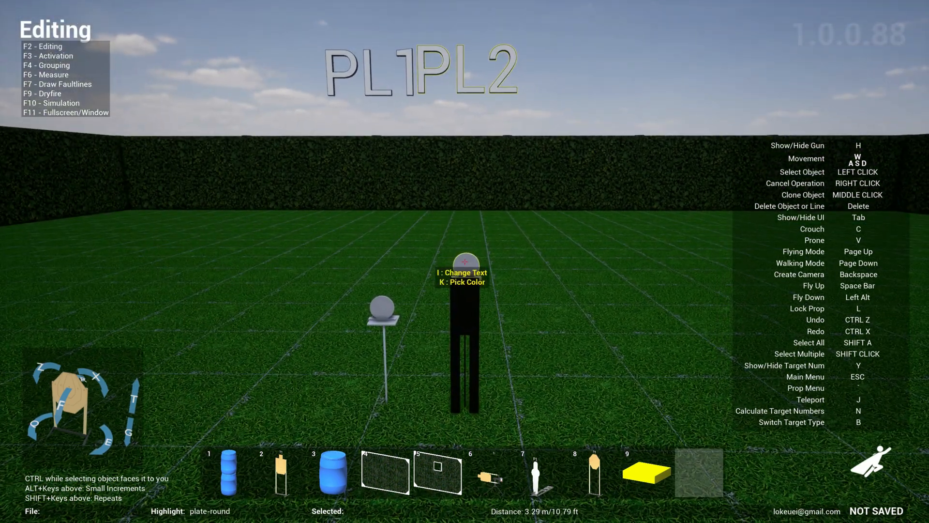
- Recolor the round plate on top of the tripod stand blue (hex 0041FF)
key(k)
click(151, 50)
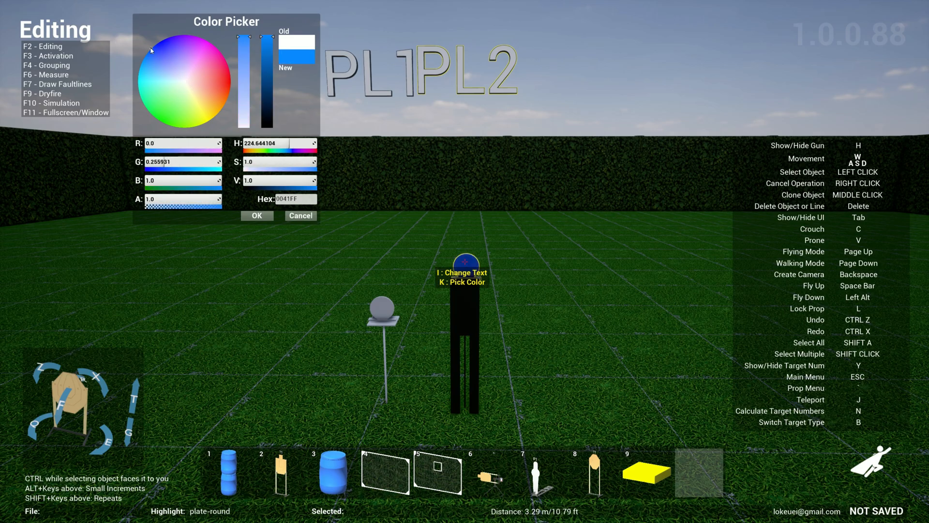
click(252, 217)
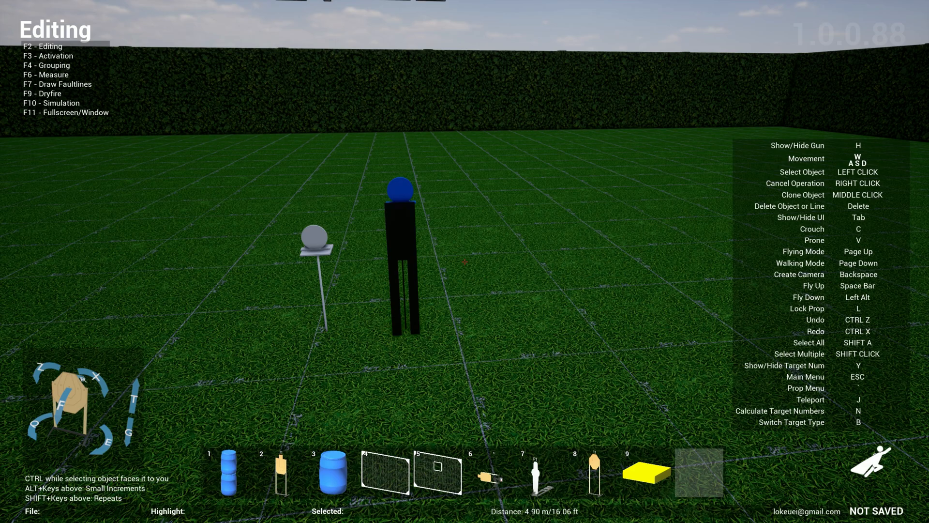
- Place a step-3-4ft staircase from the Support Structures category on open grass beside the plate stands
key(grave)
click(368, 23)
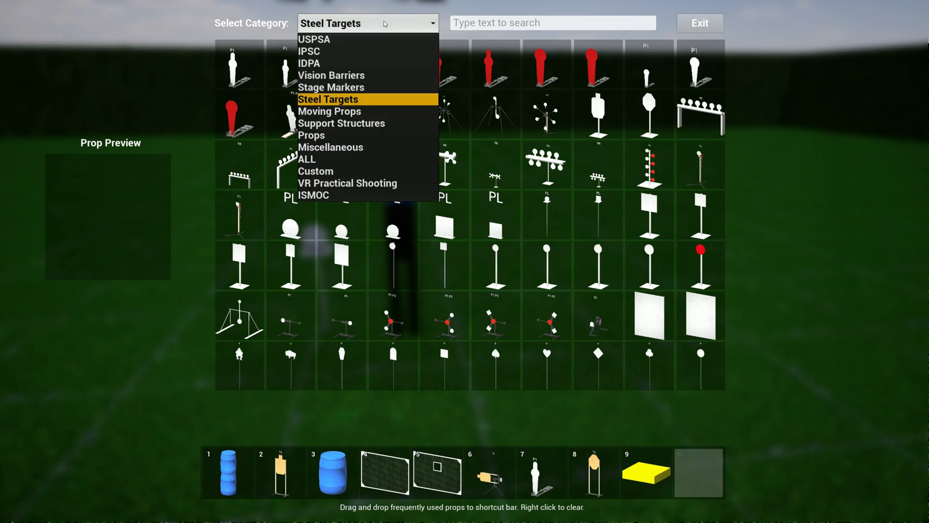
click(355, 124)
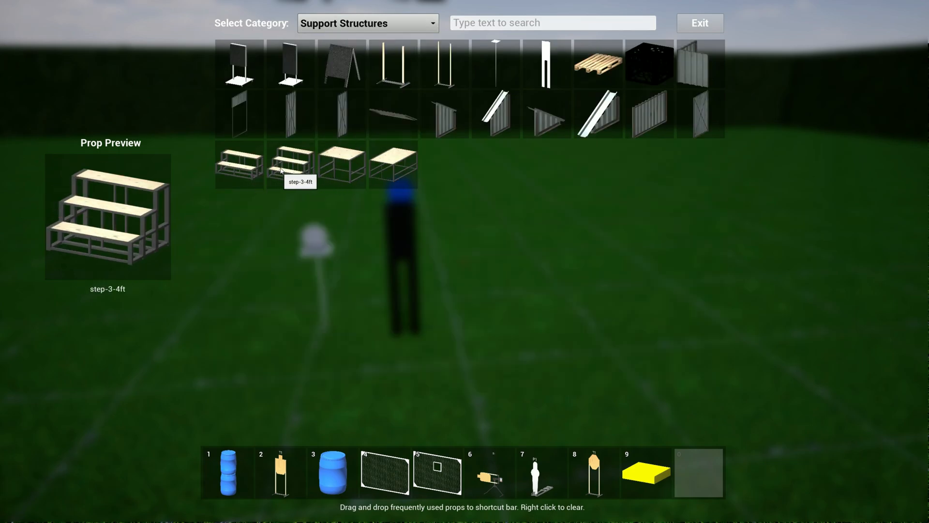
click(295, 173)
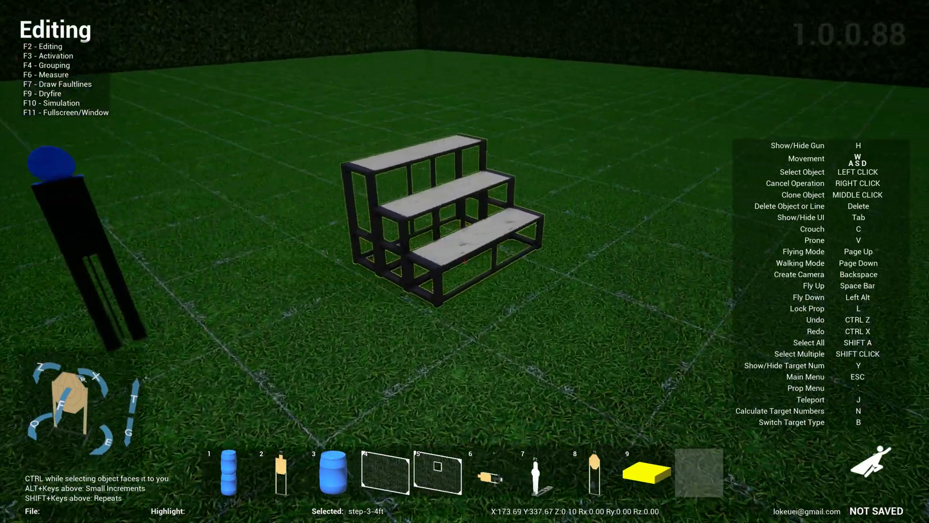
click(465, 261)
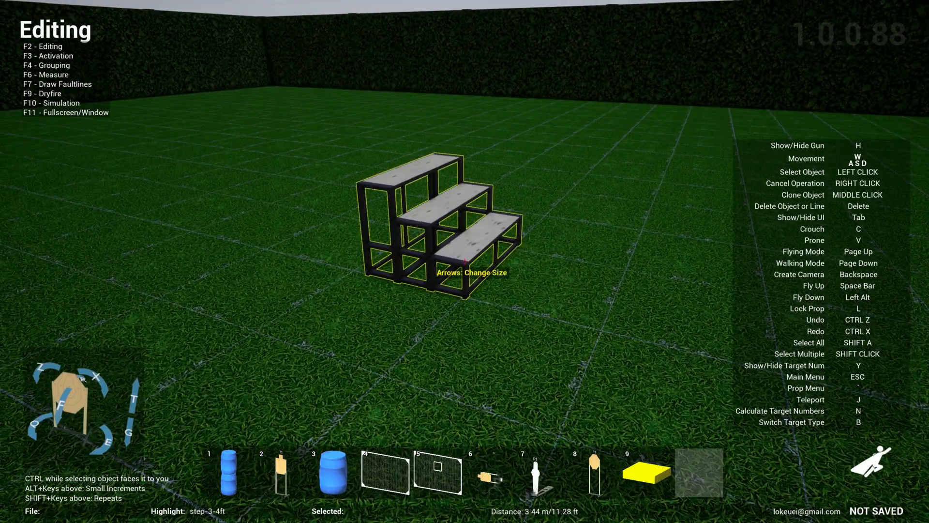
- Place a 1x1x1m-platform against the high end of the steps and extend it with a 1x2x1m-platform
key(grave)
click(352, 168)
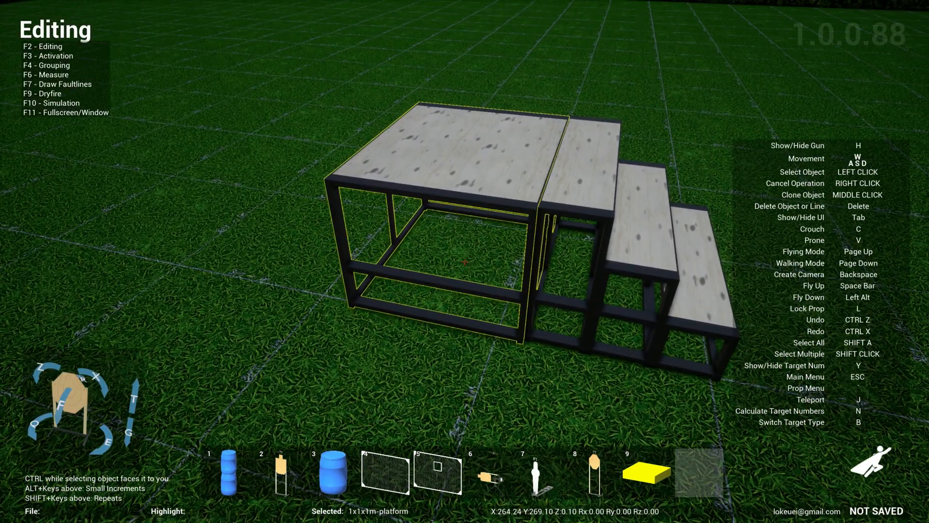
click(465, 262)
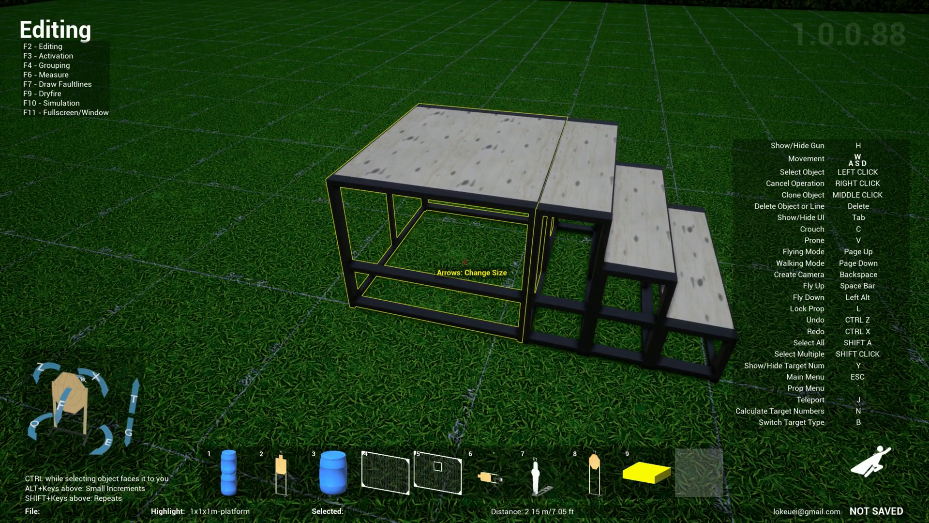
key(grave)
click(416, 171)
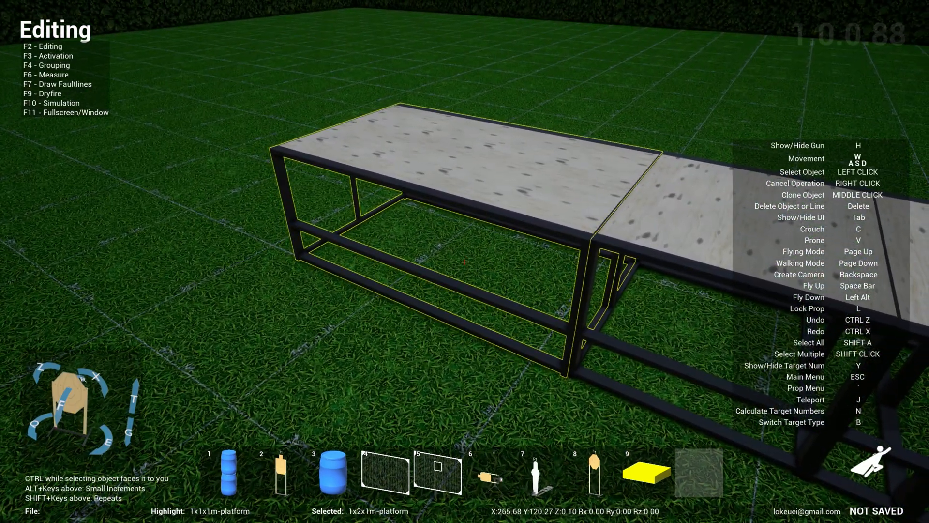
click(465, 262)
- Place a clay-pigeon from the Props category on the top step and a clone of it on the middle step
key(s)
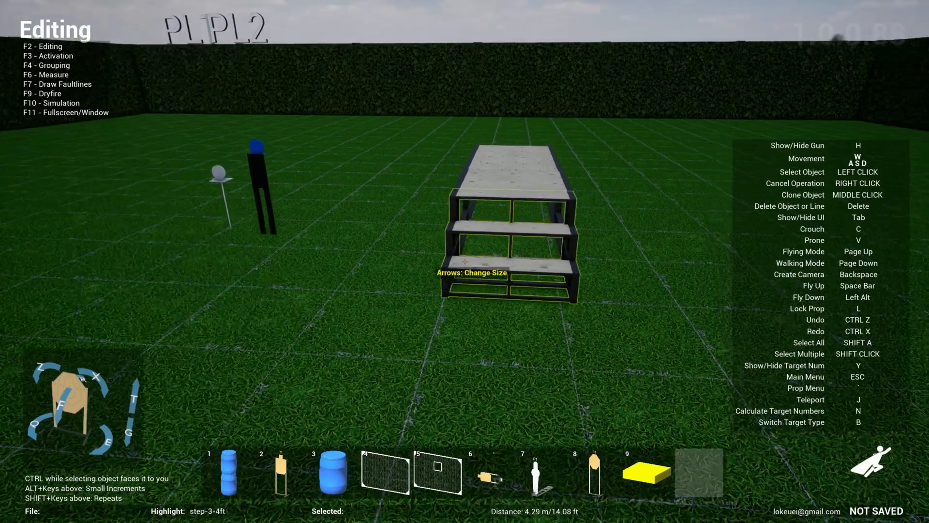
key(w)
key(s)
key(a)
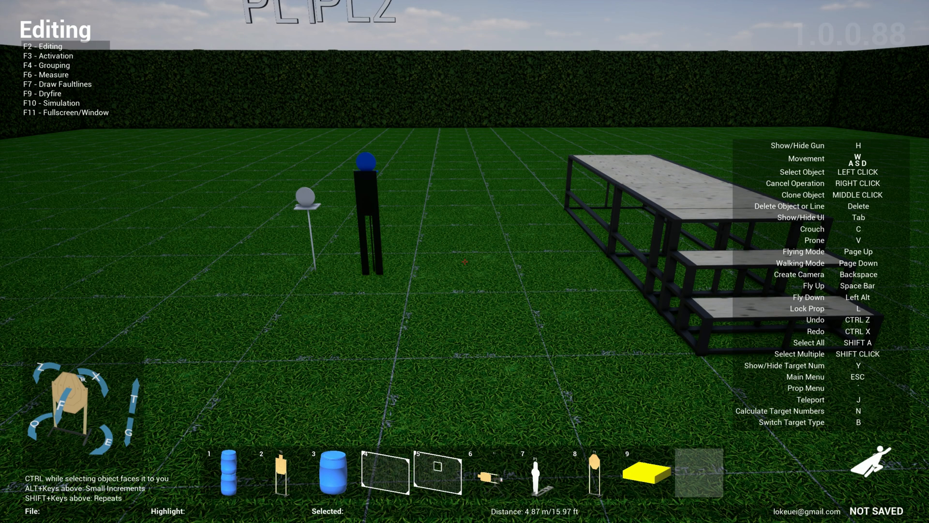
key(grave)
click(382, 23)
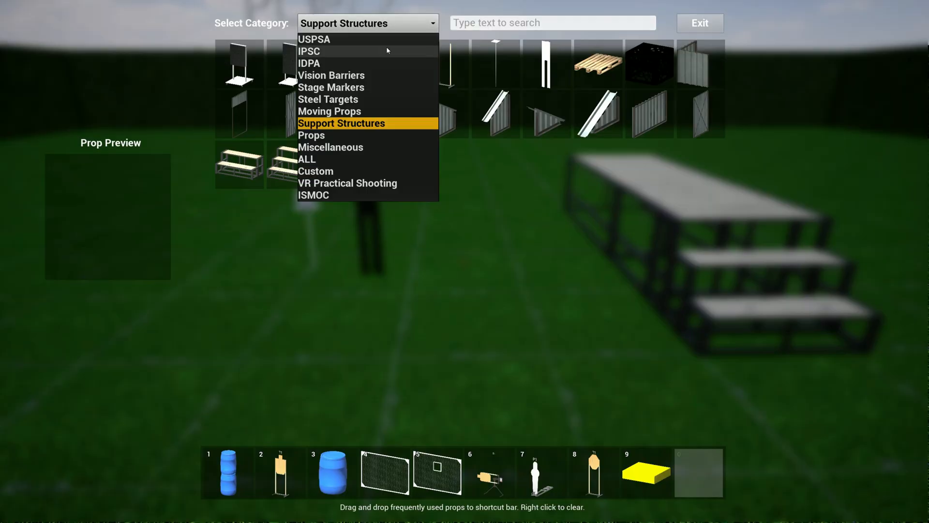
click(353, 135)
scroll(381, 420, down, 1)
click(381, 419)
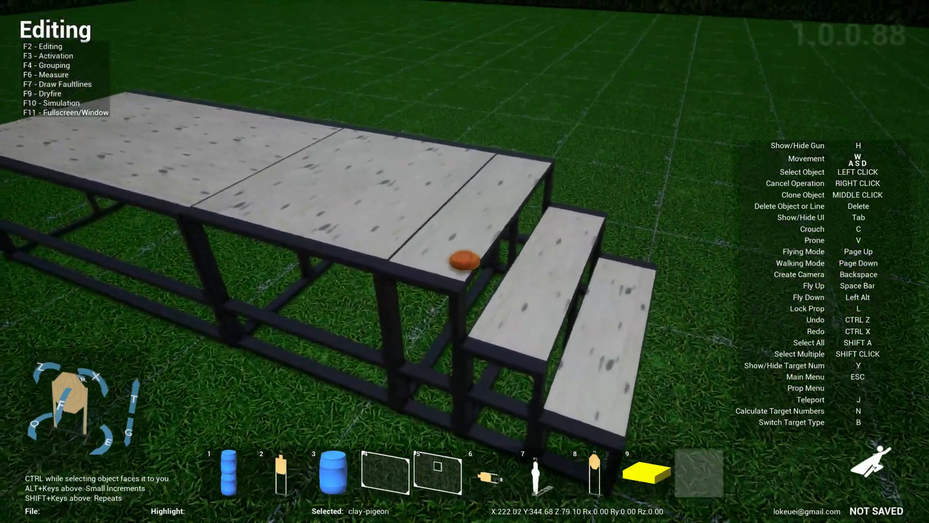
click(465, 261)
middle_click(465, 261)
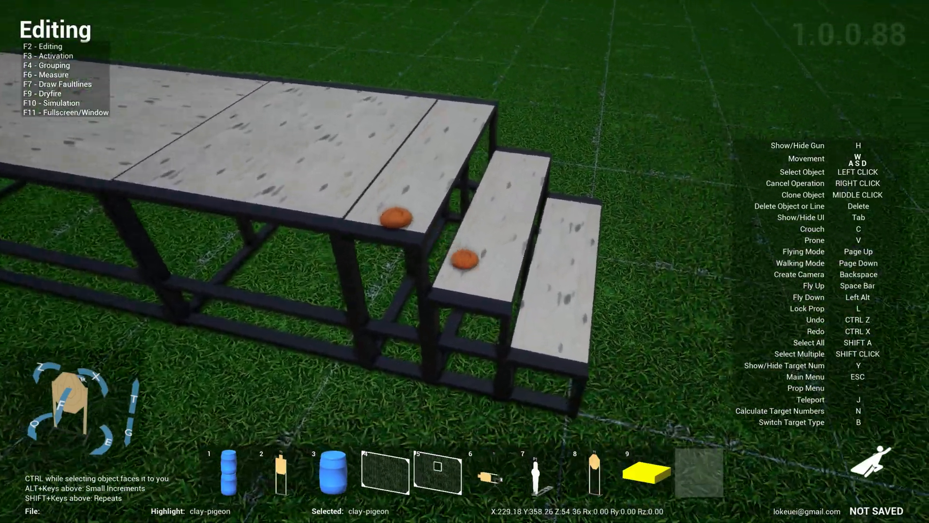
click(464, 261)
- Assign the target-stand-tall from the Support Structures category to shortcut slot 9
key(d)
key(s)
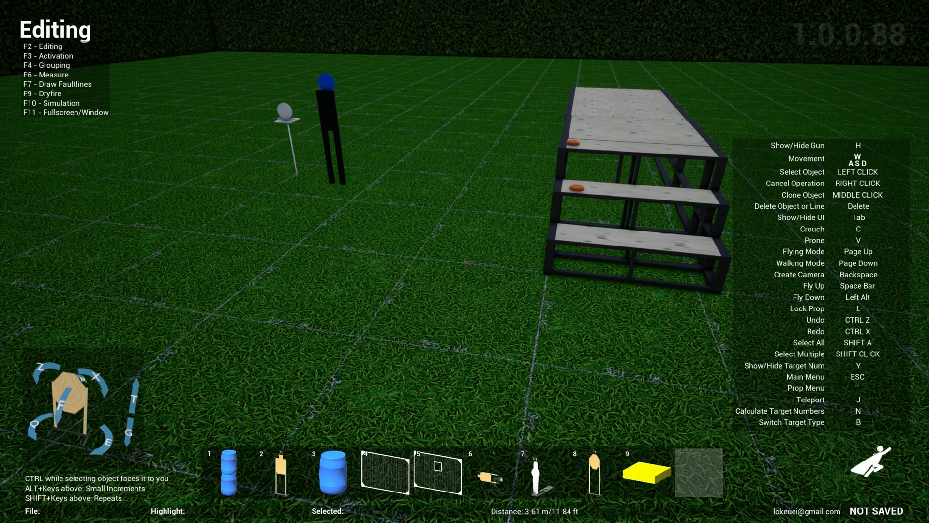
key(grave)
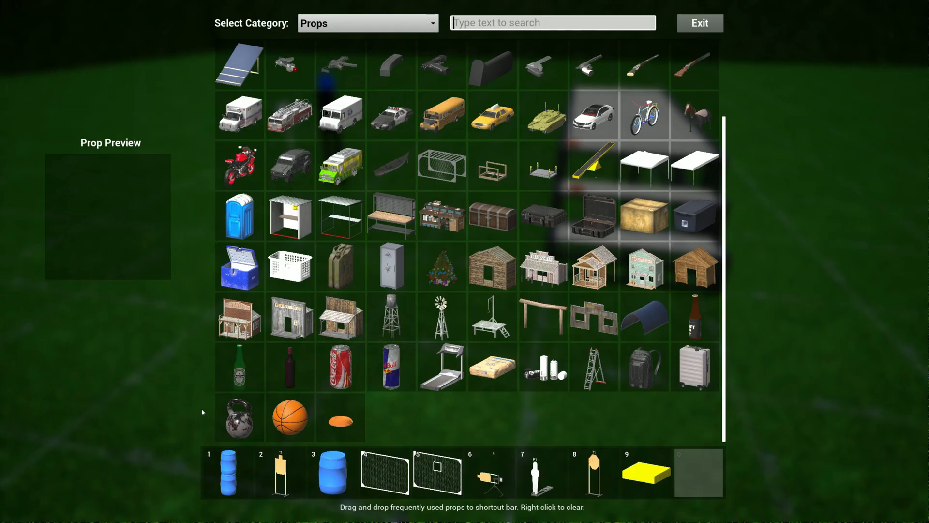
click(339, 24)
click(342, 53)
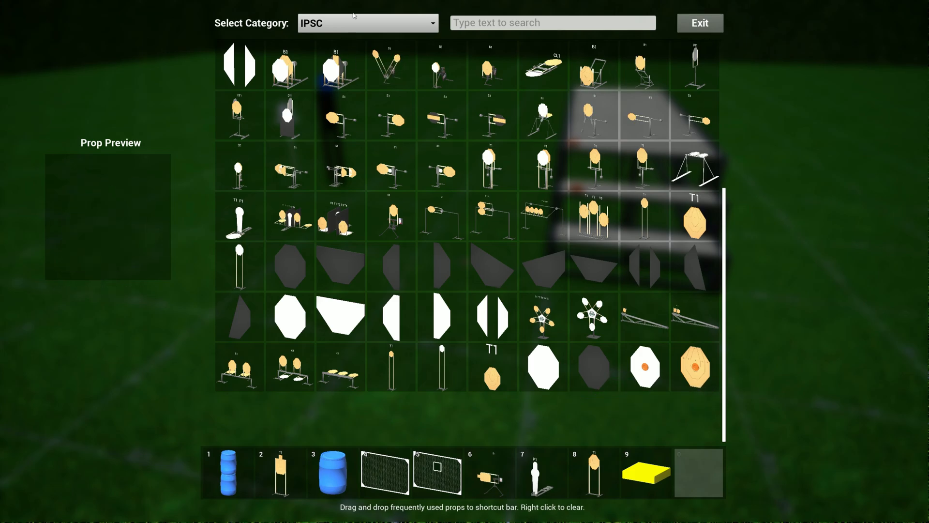
click(354, 28)
click(345, 124)
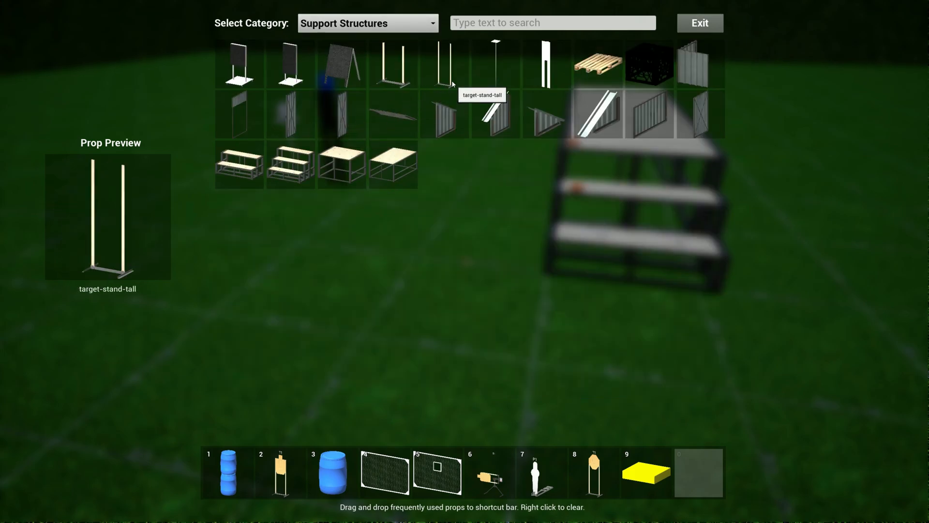
drag(450, 77, 611, 474)
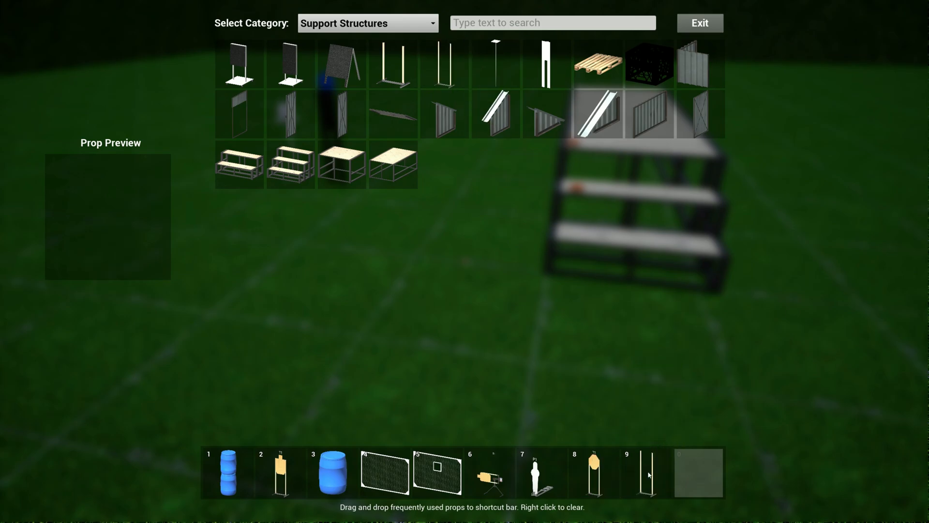
- Assign the white IPSC no-shoot with clay inset to shortcut slot 0 and the cardboard IPSC target with clay inset to slot 8
click(368, 24)
click(315, 49)
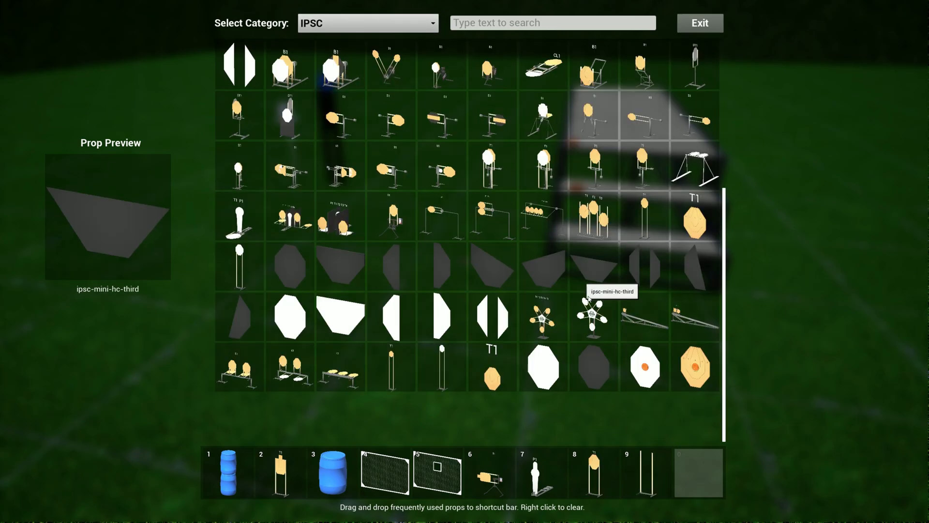
drag(646, 375, 700, 472)
drag(697, 373, 621, 481)
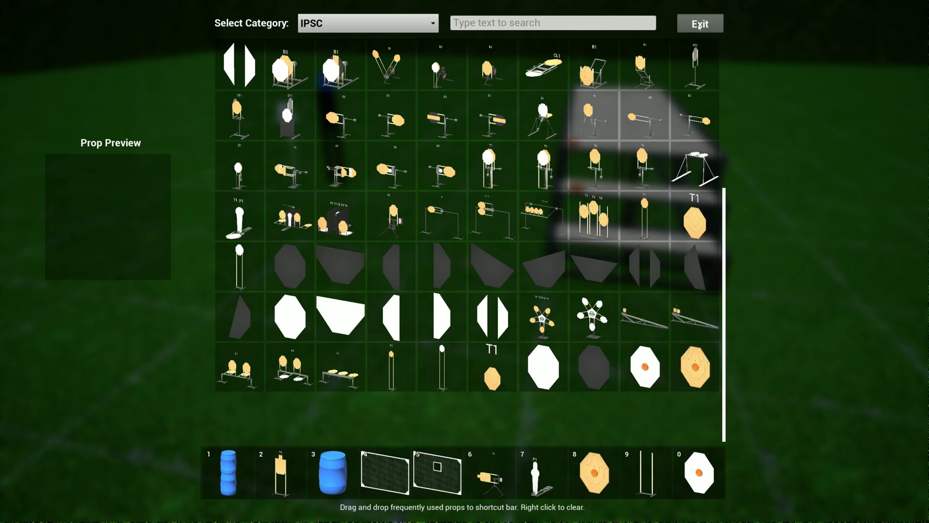
- Place the tall target stand beside the steps and mount the white clay-inset IPSC no-shoot above the cardboard clay-inset target on it
click(700, 23)
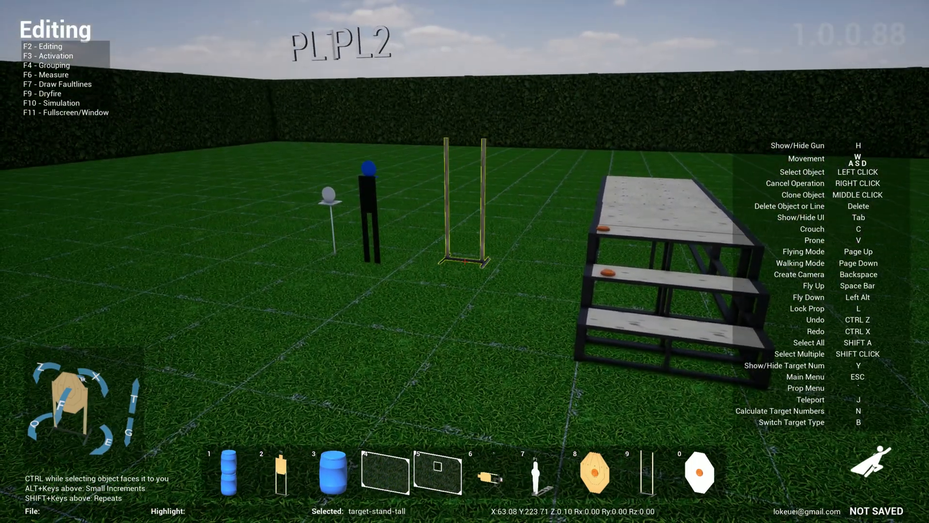
click(465, 262)
key(0)
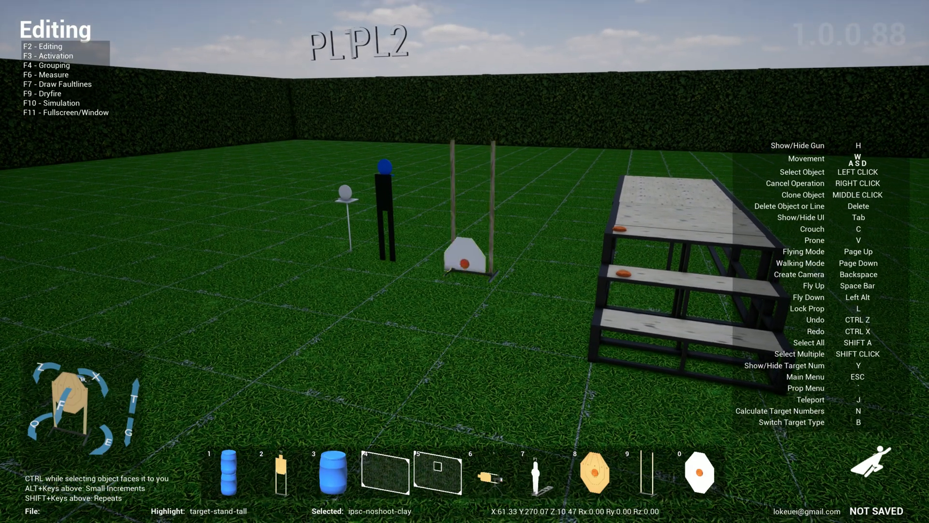
key(s)
click(464, 262)
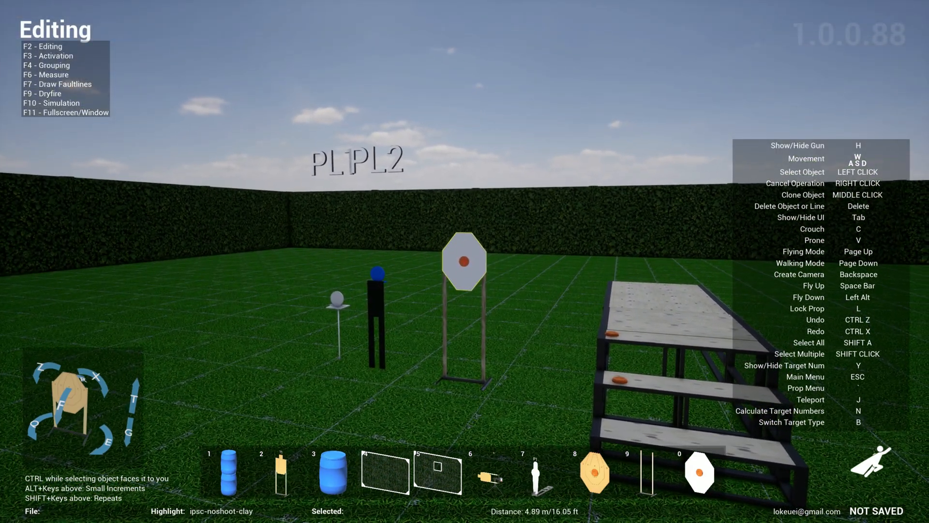
key(8)
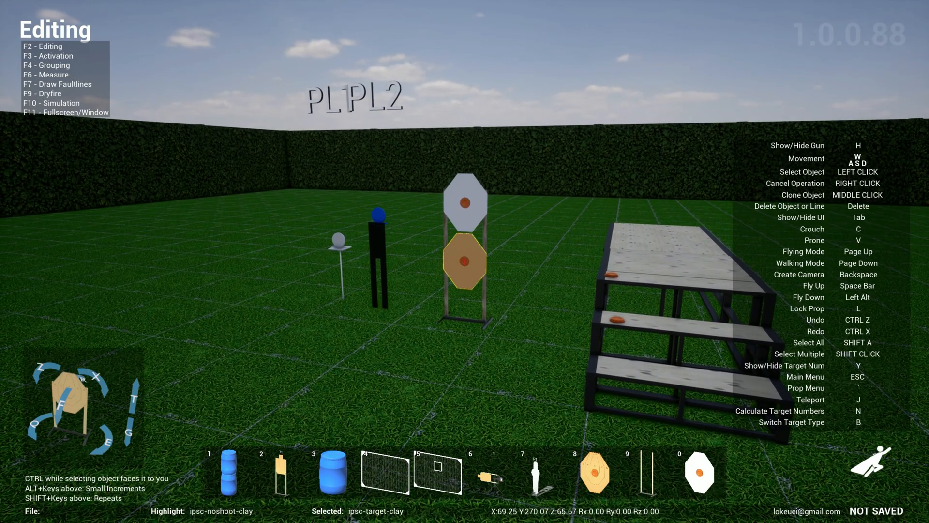
click(465, 262)
- Inspect the two clay-inset targets on the tall stand from close up and from farther away
key(w)
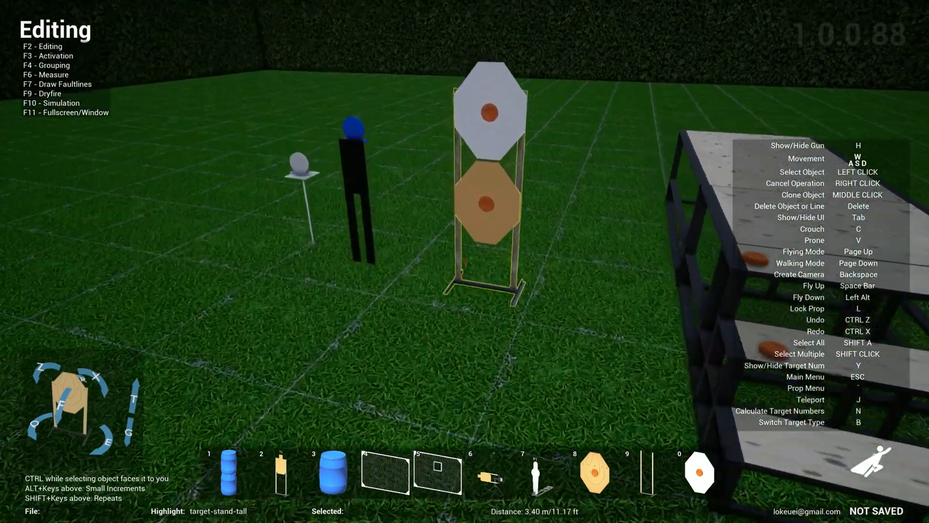
key(w)
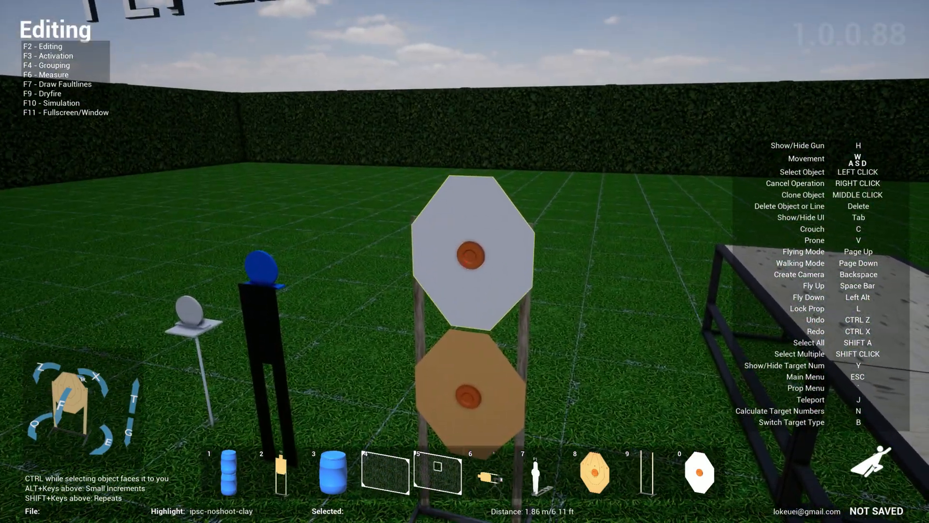
key(s)
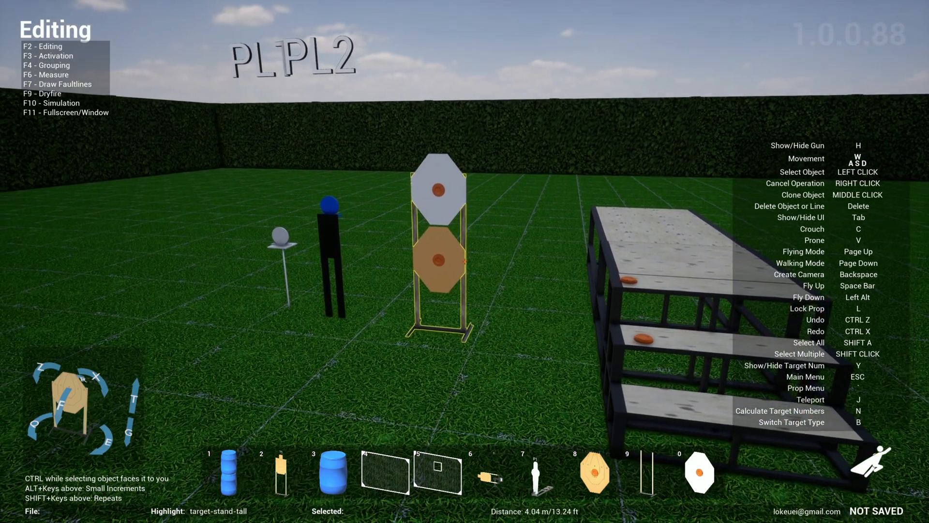
key(w)
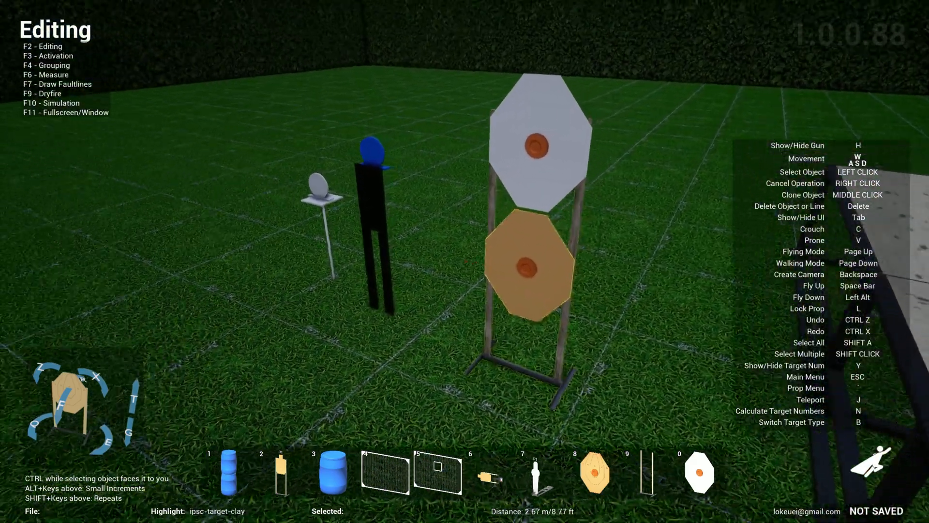
key(w)
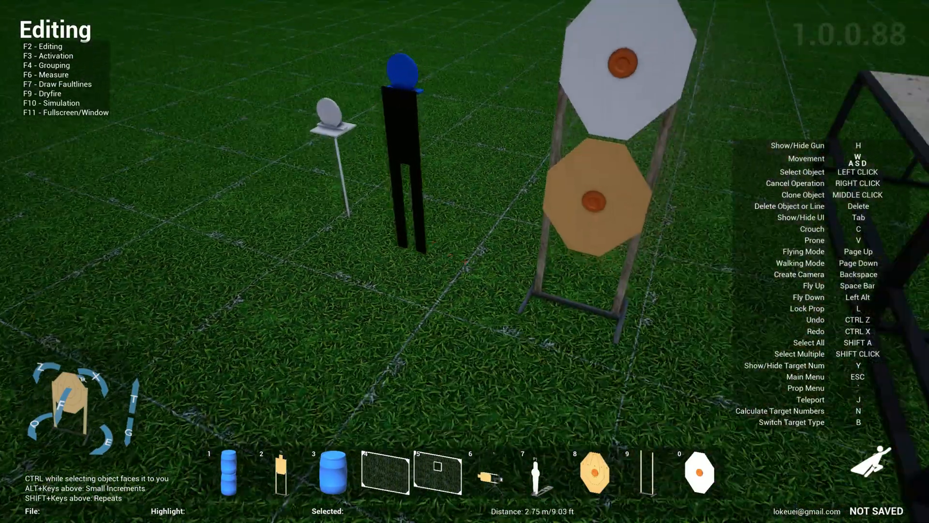
key(w)
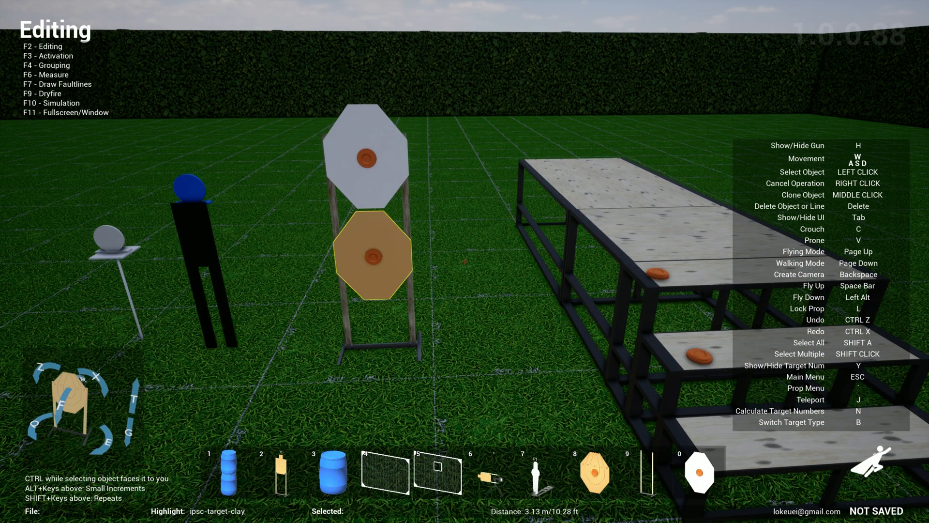
- Place the ismoc-stop-plate from the ISMOC category on the grass beside the white plate stand
key(grave)
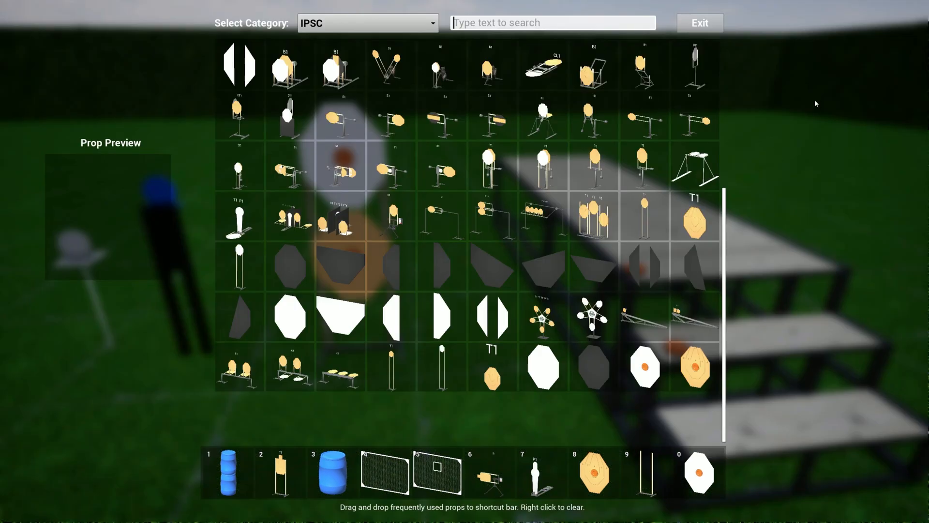
click(421, 16)
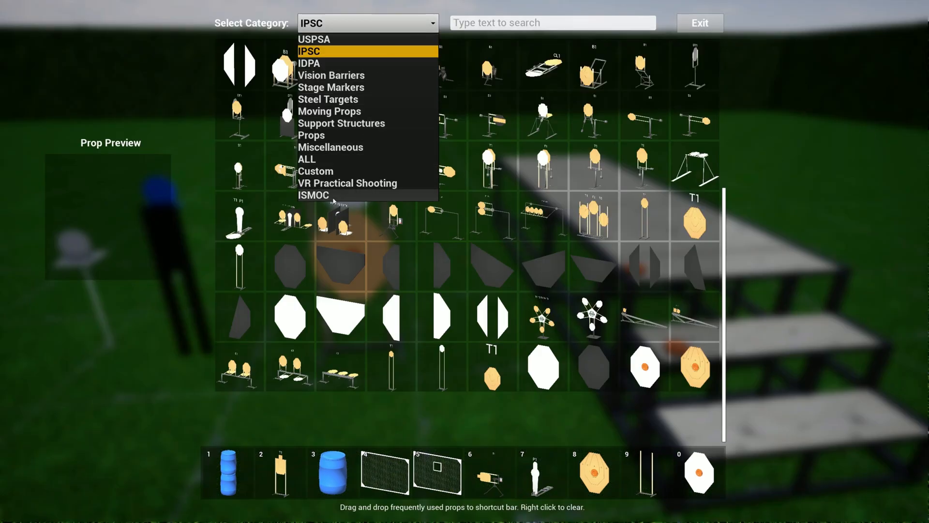
click(333, 197)
click(551, 116)
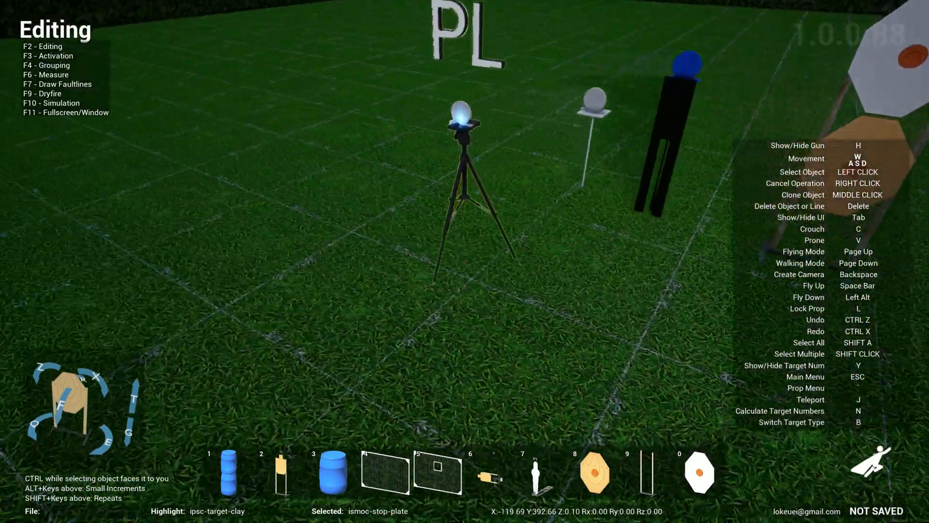
key(w)
click(465, 262)
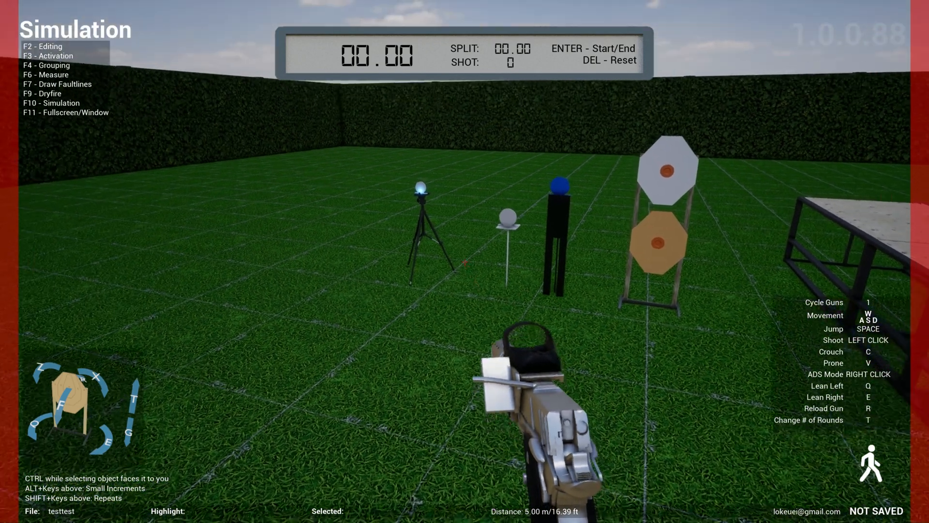
- Shoot out the clay insets of both IPSC targets in Simulation mode, and return to Editing mode with the interface hidden
right_click(465, 262)
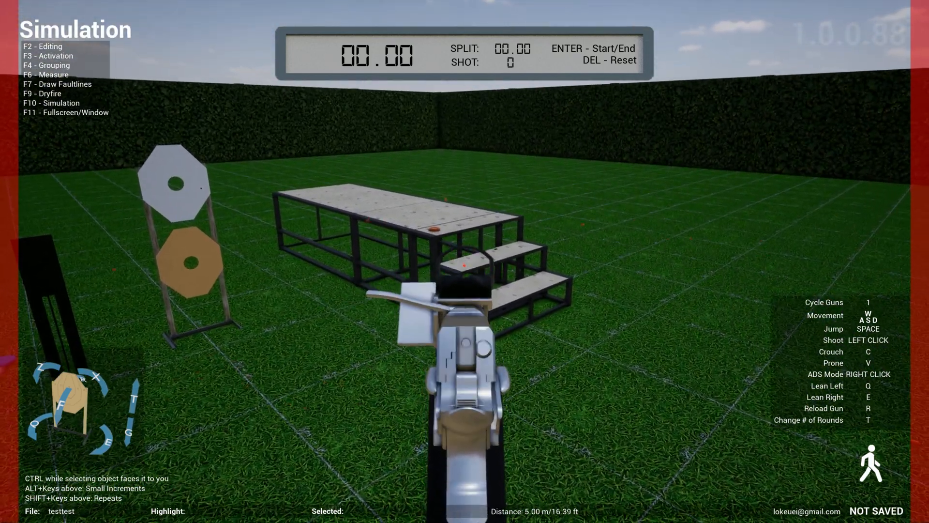
key(F2)
key(Tab)
key(s)
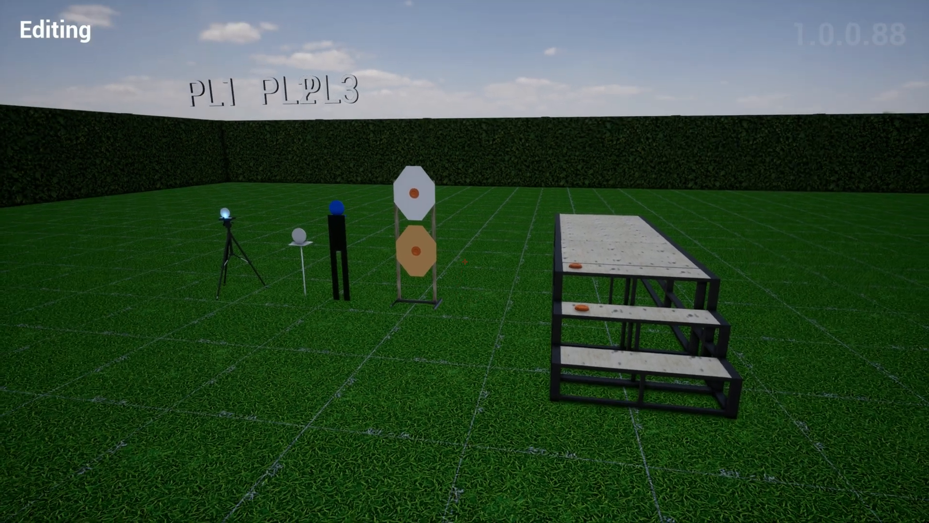
key(w)
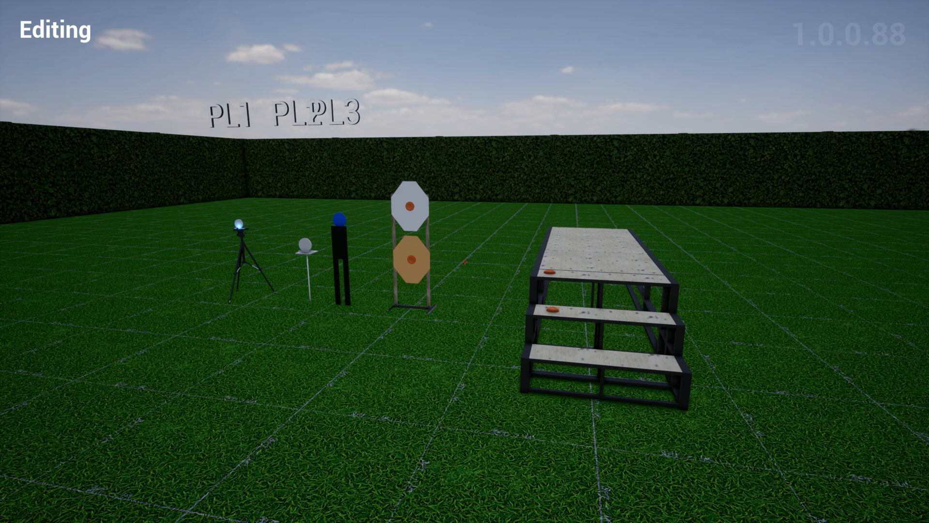
- Open the settings to view the Provide Feedback option, and close them without saving changes
key(Escape)
click(496, 330)
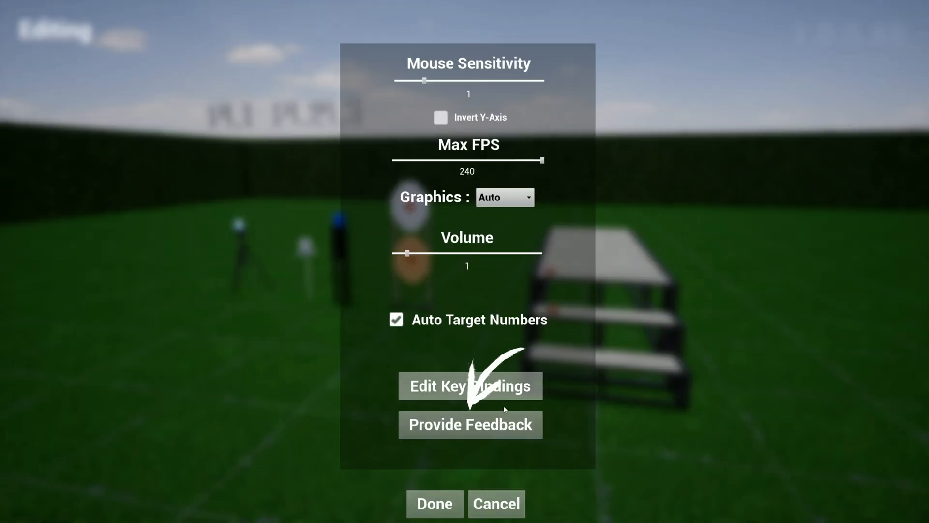
click(496, 511)
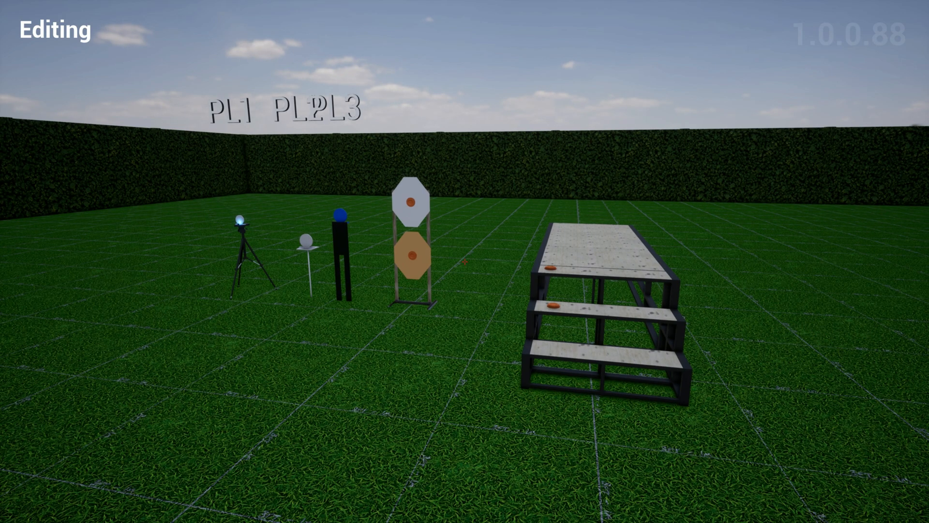